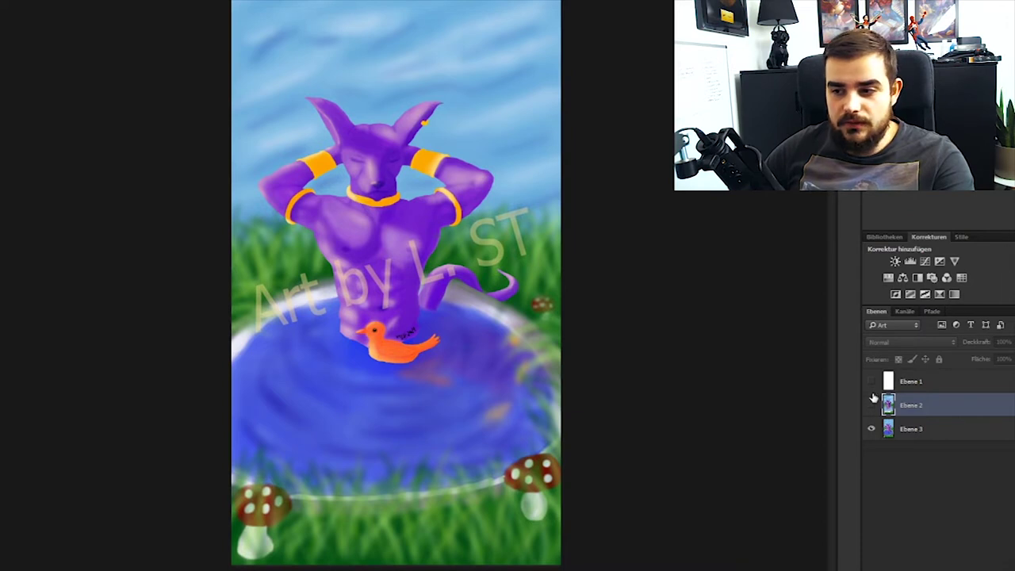
Show layer Ebene 2 and switch its visibility repeatedly to compare the repainted picture with the version underneath.
left_click(872, 405)
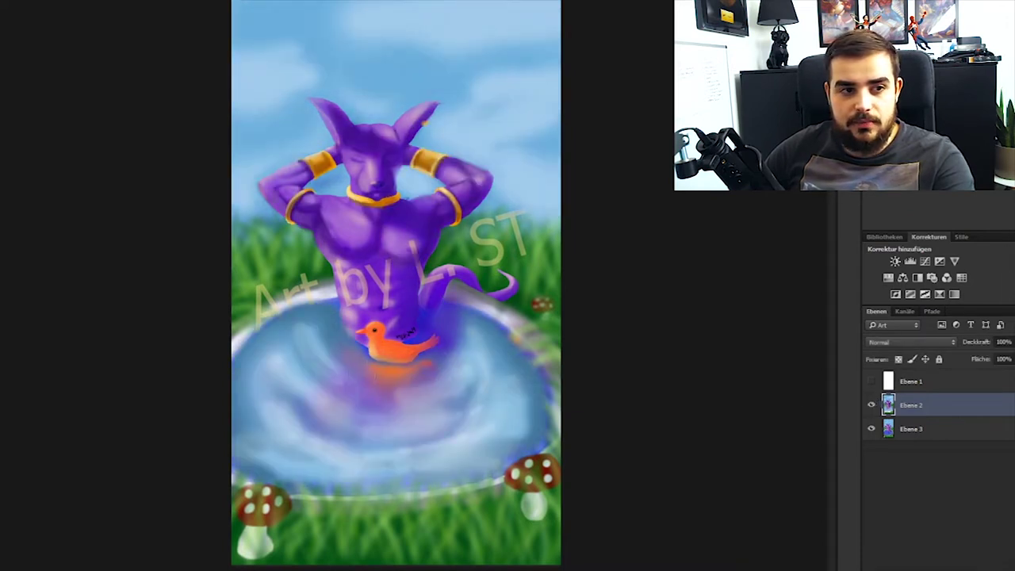
left_click(869, 406)
left_click(869, 406)
left_click(869, 406)
left_click(869, 406)
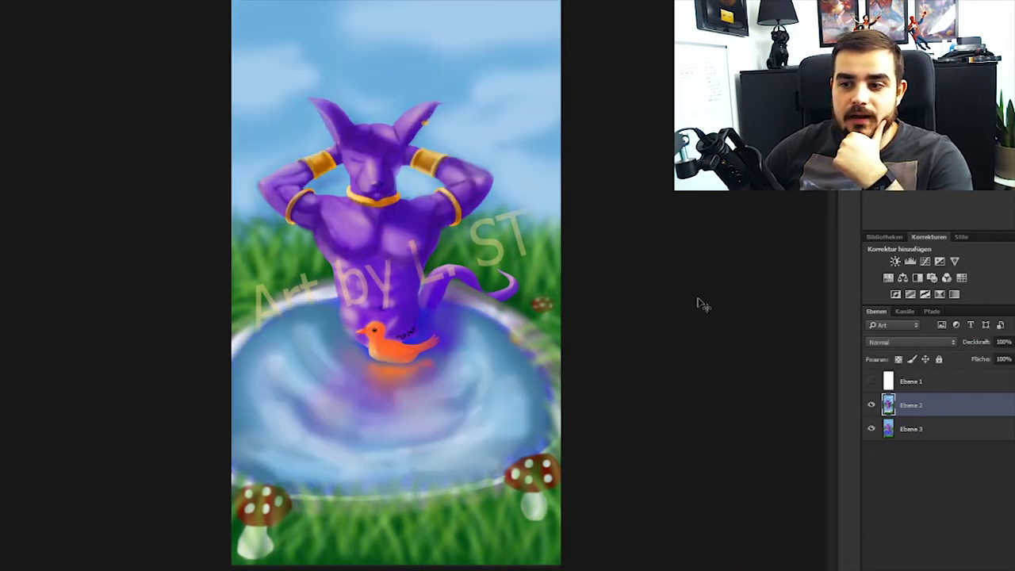
left_click(871, 406)
left_click(871, 406)
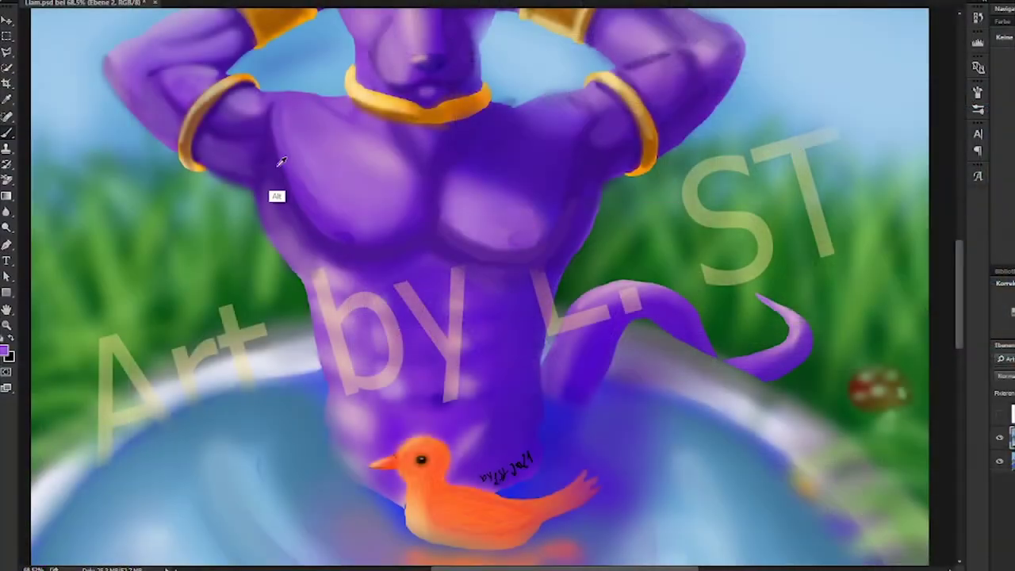
Paint the abdominal muscles on the purple figure's torso with dark outlines and light purple highlights.
scroll(318, 262, "up", 1)
mouse_move(318, 263)
left_mouse_down()
mouse_move(309, 286)
mouse_move(302, 243)
mouse_move(464, 261)
mouse_move(352, 195)
left_mouse_up()
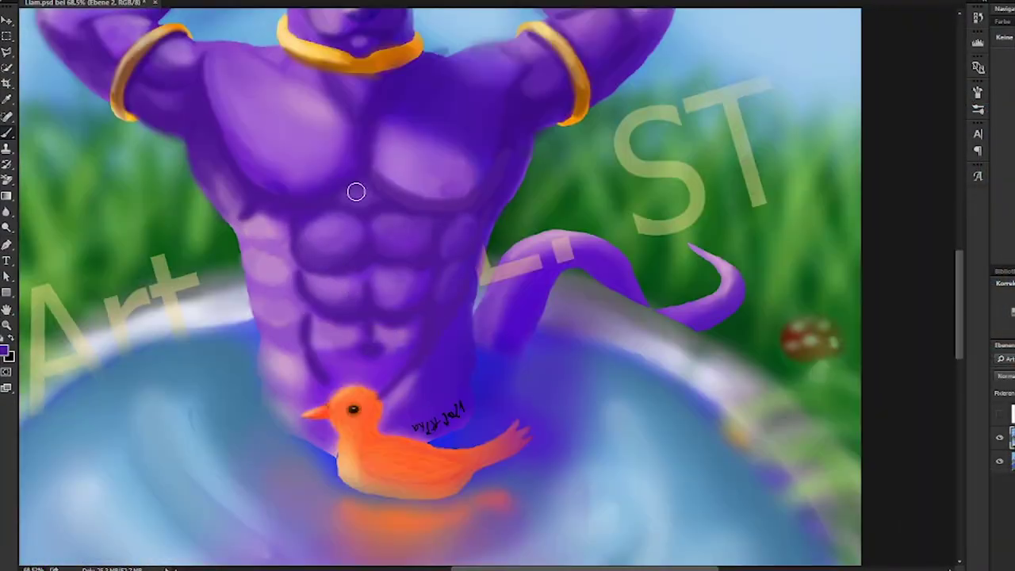
scroll(352, 195, "down", 2)
scroll(402, 347, "up", 1)
left_click_drag(403, 346, 333, 288)
scroll(638, 286, "up", 2)
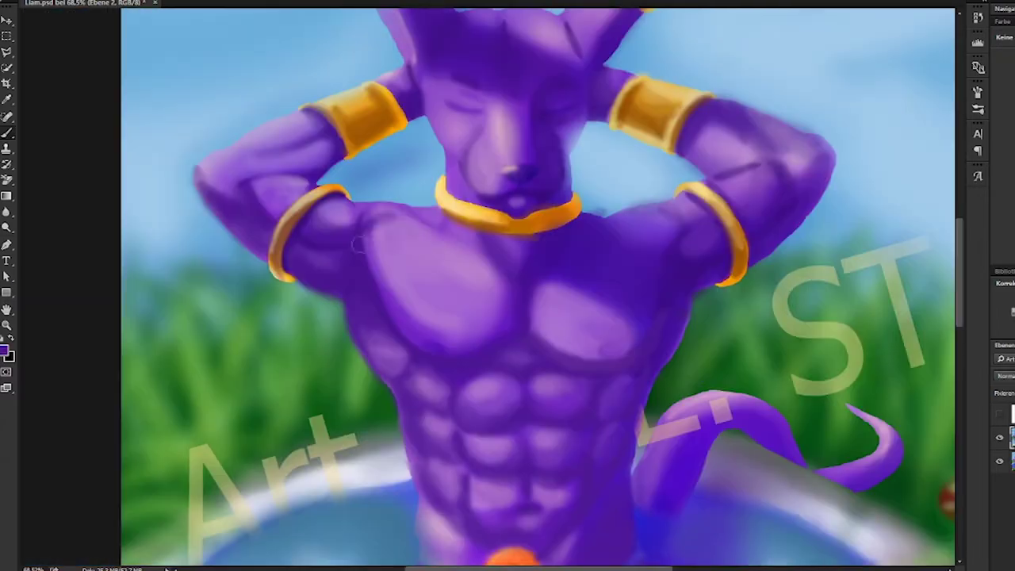
Refine the shading of the figure's body and tail, and repaint the grey-white pool rim beneath the tail.
scroll(607, 215, "up", 2)
scroll(389, 151, "down", 3)
left_click(996, 437)
scroll(508, 286, "down", 3)
scroll(573, 262, "up", 1)
scroll(597, 343, "up", 2)
scroll(597, 342, "down", 2)
left_click_drag(502, 235, 668, 208)
scroll(665, 203, "up", 1)
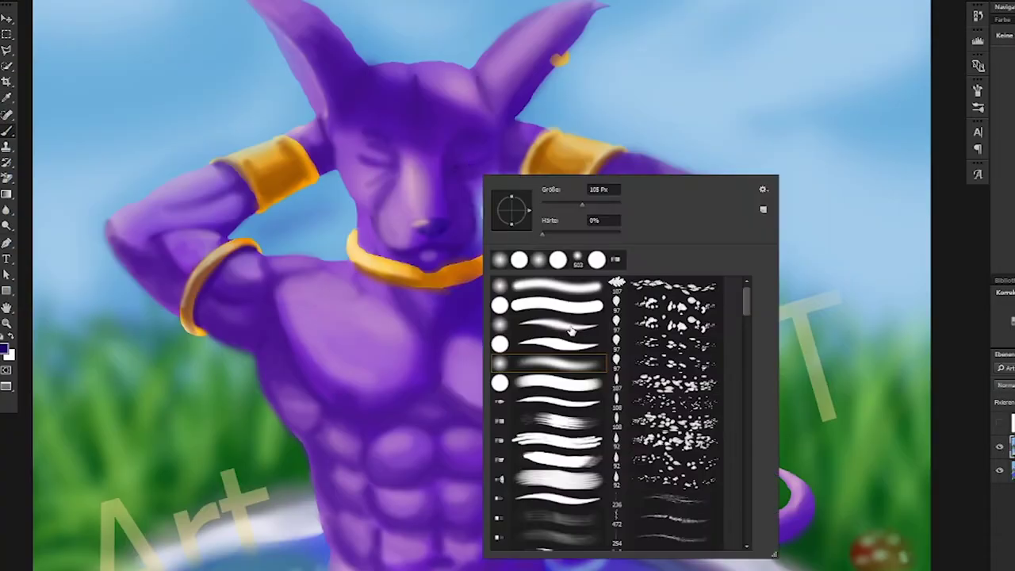
Paint the figure's dark closed eyes and brows, and add bluish reflected light beneath the muscles and arms.
key("Escape")
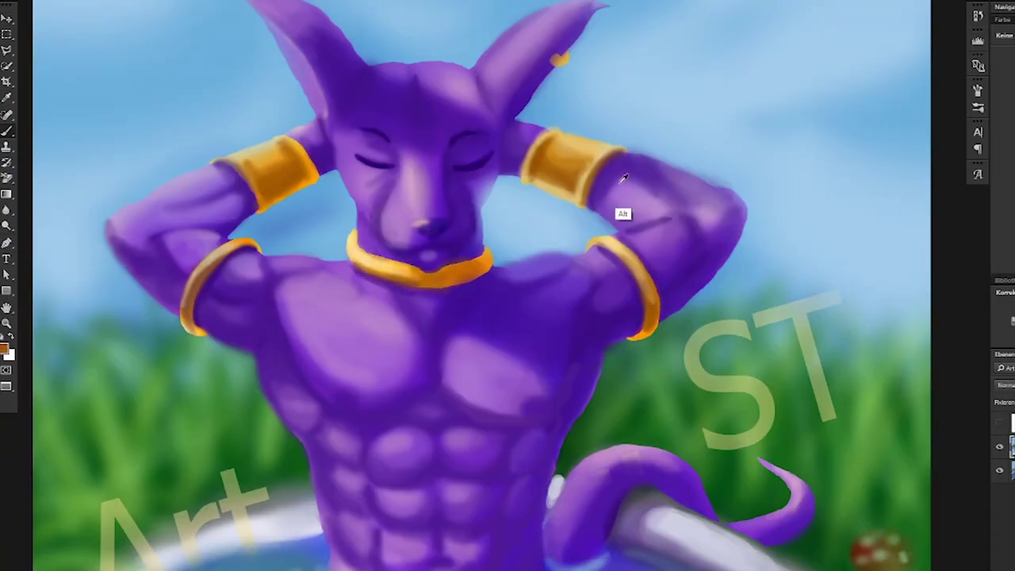
left_click_drag(544, 79, 444, 8)
scroll(446, 114, "up", 2)
scroll(445, 114, "down", 3)
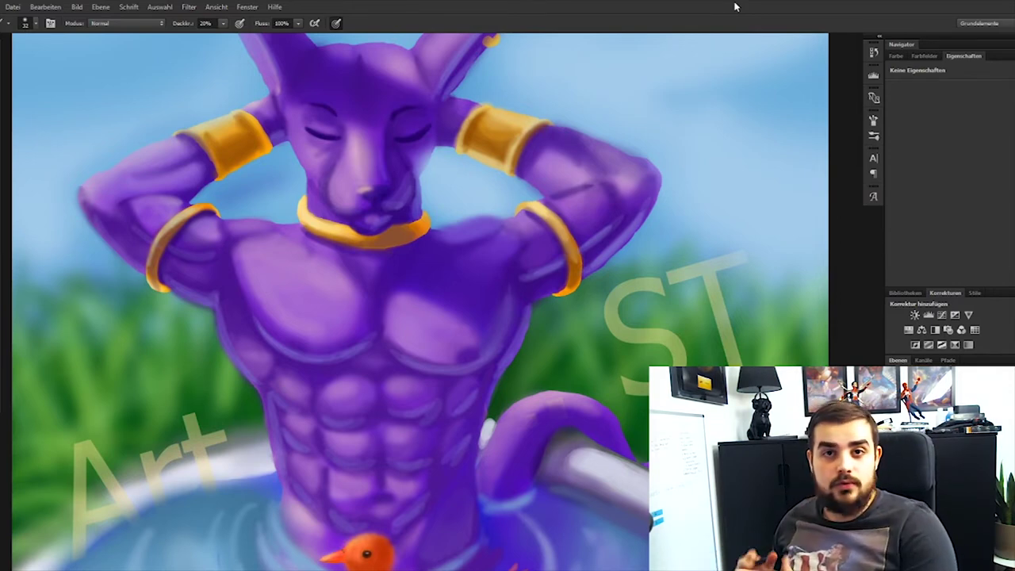
Pick a 17 px brush for working on the orange duck in the pool.
scroll(435, 312, "up", 5)
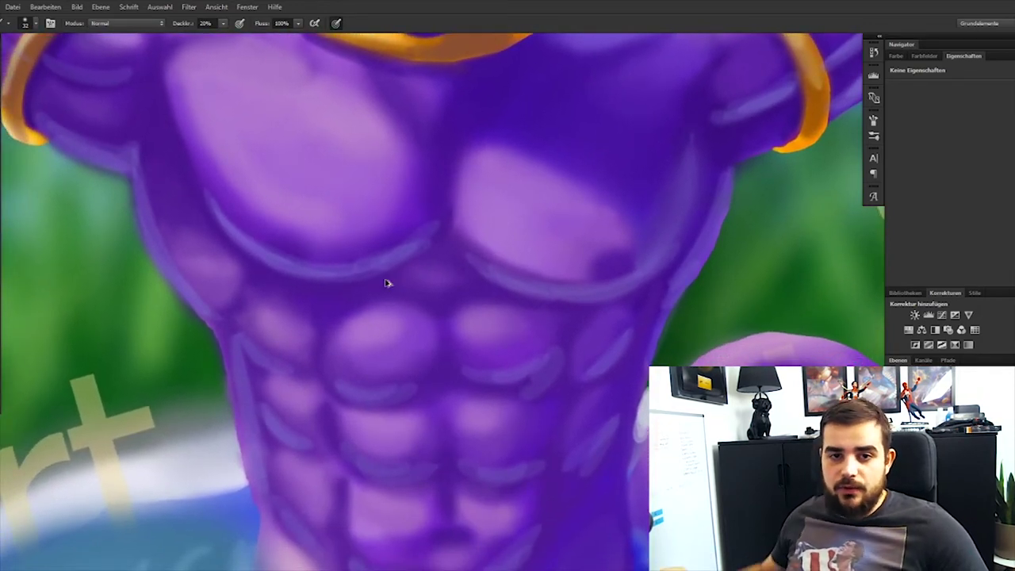
scroll(385, 279, "down", 6)
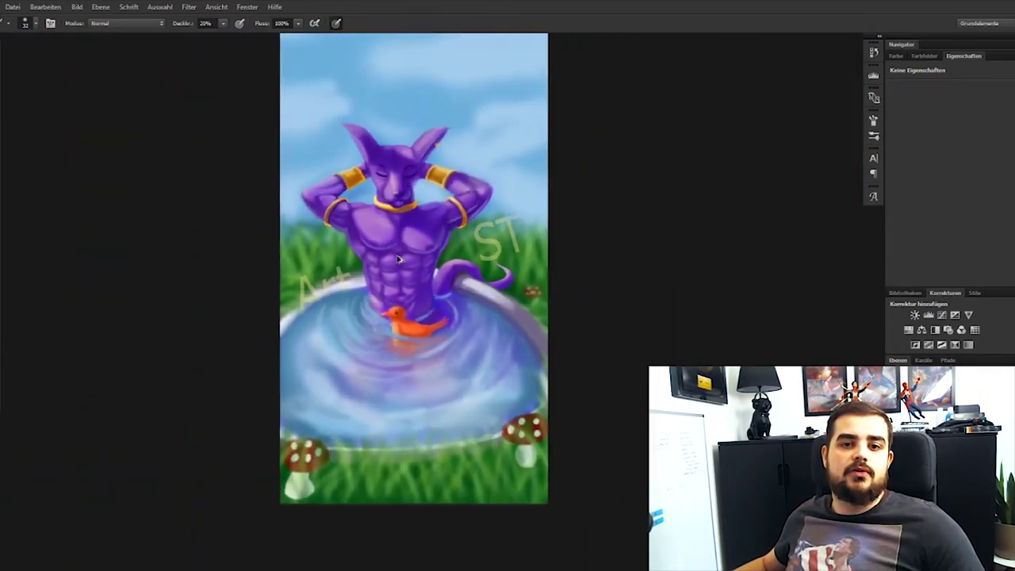
scroll(399, 259, "up", 7)
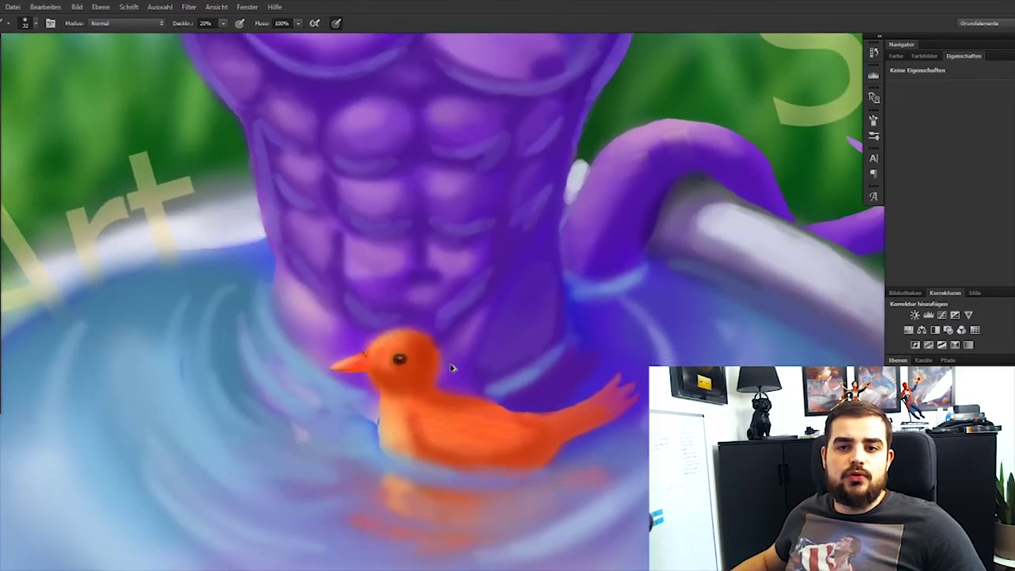
scroll(450, 367, "up", 4)
mouse_move(373, 379)
left_mouse_down()
mouse_move(335, 283)
mouse_move(299, 290)
left_mouse_up()
right_click(299, 290)
double_click(382, 317)
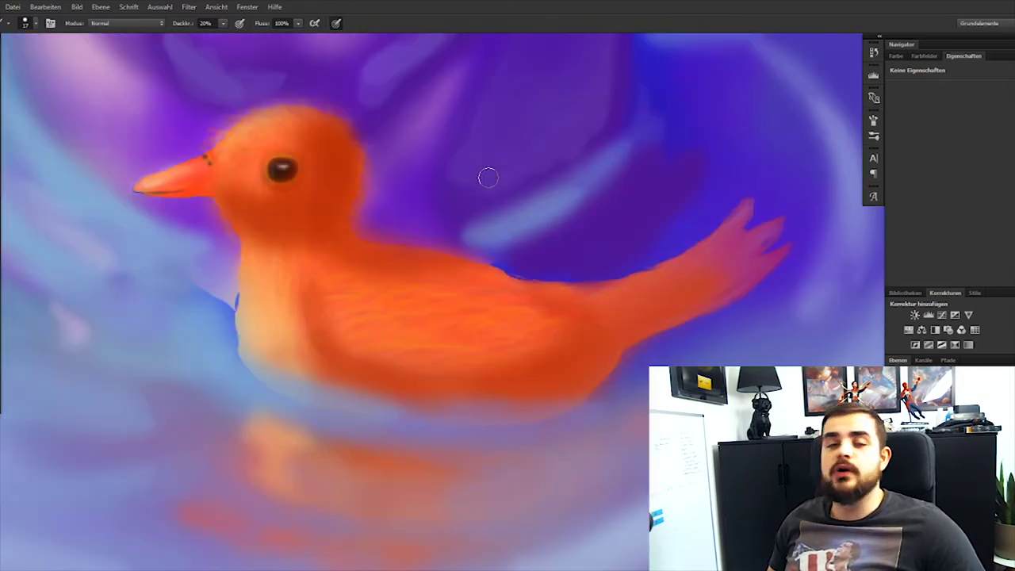
Try light yellow-orange strokes on the duck's head, wing, chest and beak.
left_click_drag(487, 178, 508, 306)
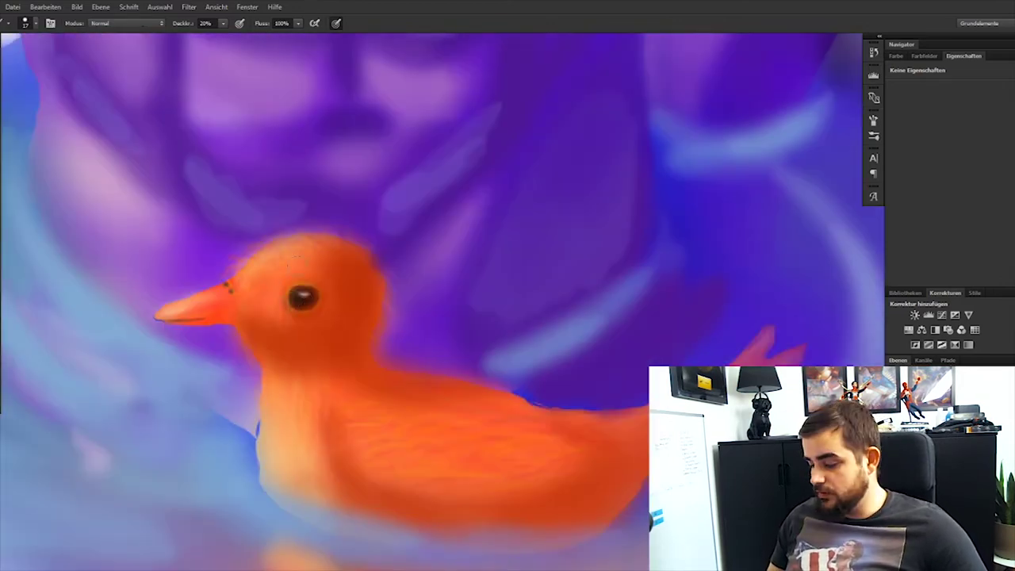
left_click_drag(238, 252, 299, 273)
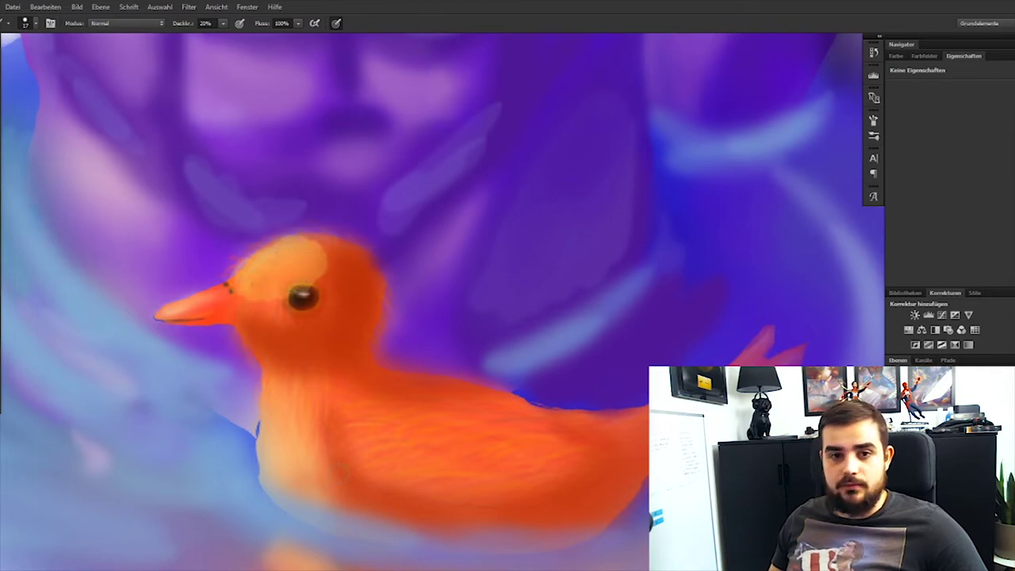
mouse_move(348, 404)
left_mouse_down()
mouse_move(460, 475)
mouse_move(512, 480)
left_mouse_up()
left_click_drag(277, 384, 313, 499)
left_click_drag(162, 308, 226, 291)
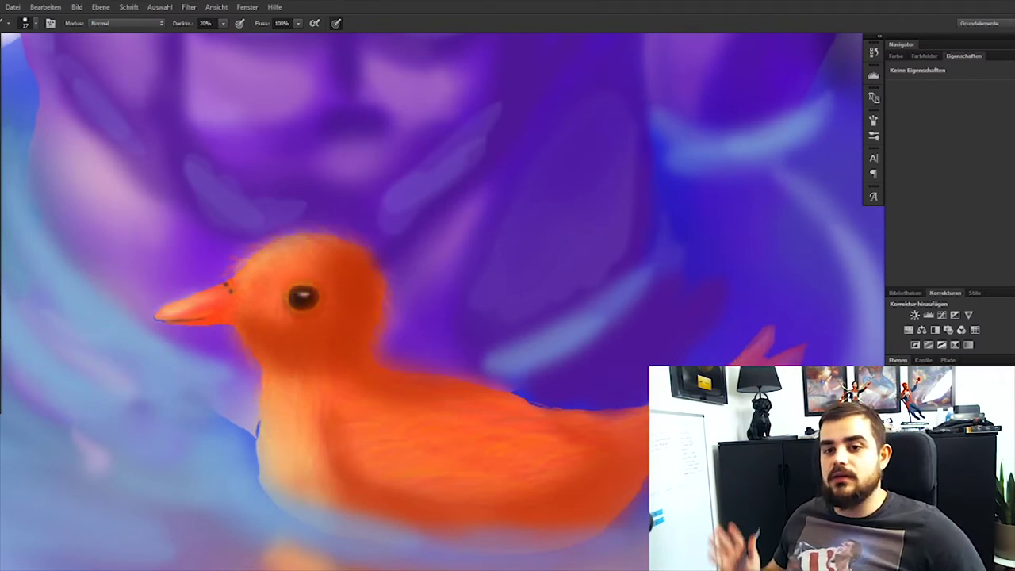
Reduce the brush size and paint a pale reflected-light stroke along the underside of the duck's beak.
left_click_drag(275, 246, 341, 198)
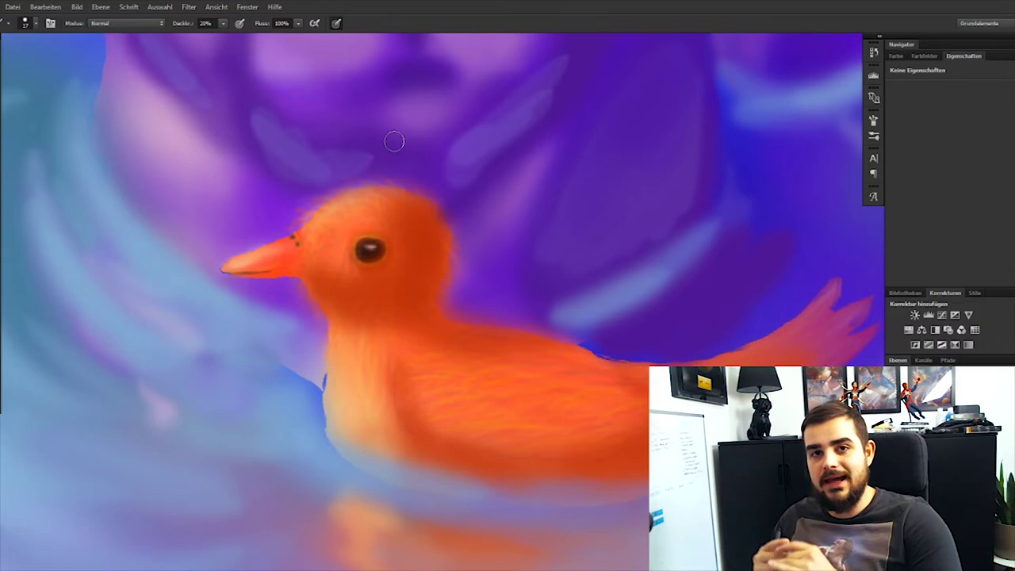
left_click_drag(394, 141, 315, 62)
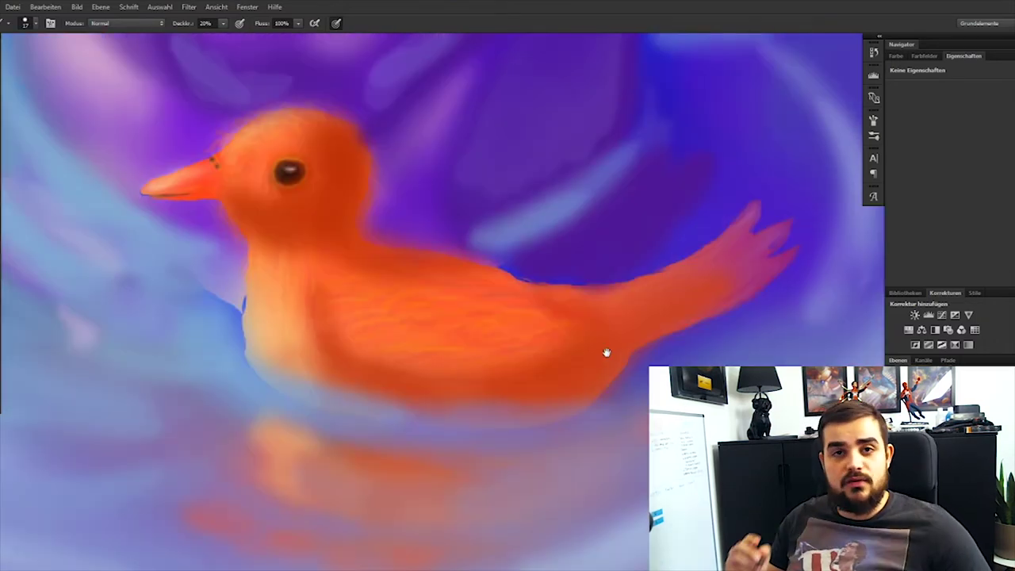
left_click_drag(403, 261, 420, 279)
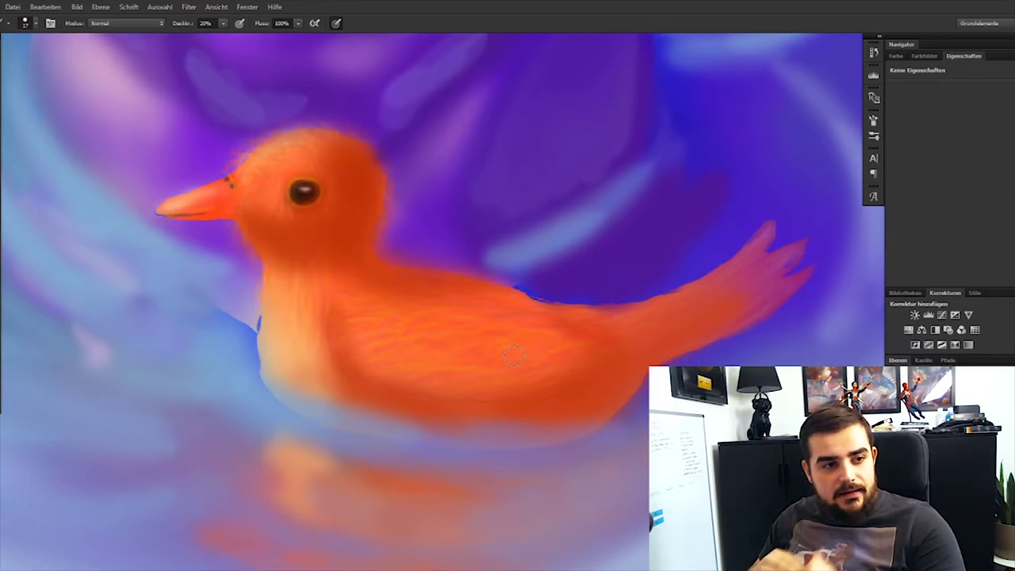
key("bracketleft")
left_click_drag(238, 216, 176, 216)
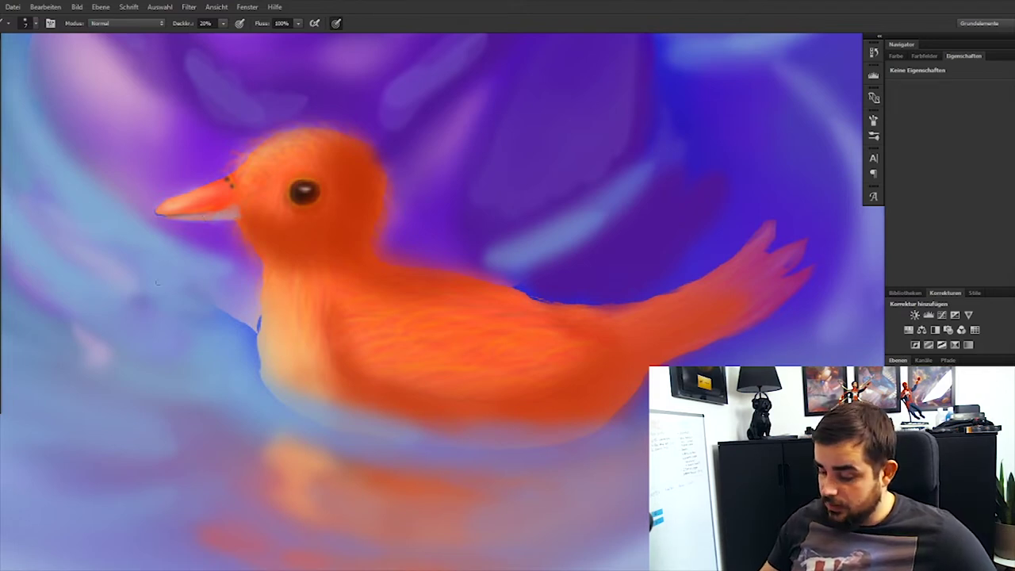
Set the brush opacity to 100% and draw white arrows showing light hitting the water and bouncing up to the beak.
key("0")
left_click_drag(57, 79, 115, 351)
left_click_drag(79, 287, 136, 315)
left_click_drag(100, 438, 173, 417)
mouse_move(109, 451)
left_mouse_down()
mouse_move(181, 428)
mouse_move(211, 238)
left_mouse_up()
left_click_drag(178, 282, 216, 282)
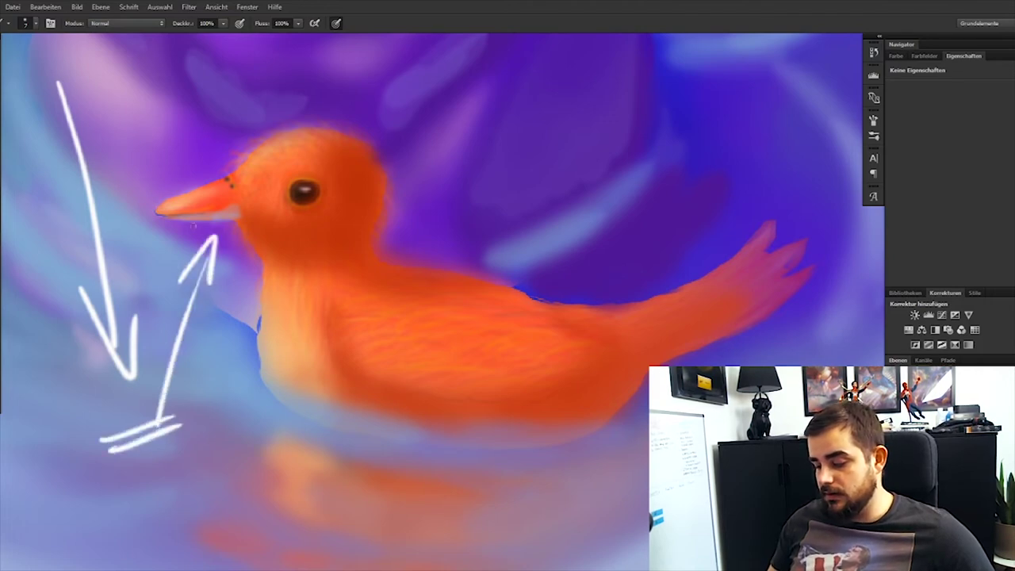
Mark in white the reflected-light areas under the duck's beak, throat, belly and tail, with an arrow from the water.
left_click_drag(182, 222, 238, 216)
mouse_move(166, 419)
left_mouse_down()
mouse_move(287, 246)
mouse_move(266, 295)
left_mouse_up()
left_click_drag(283, 250, 309, 254)
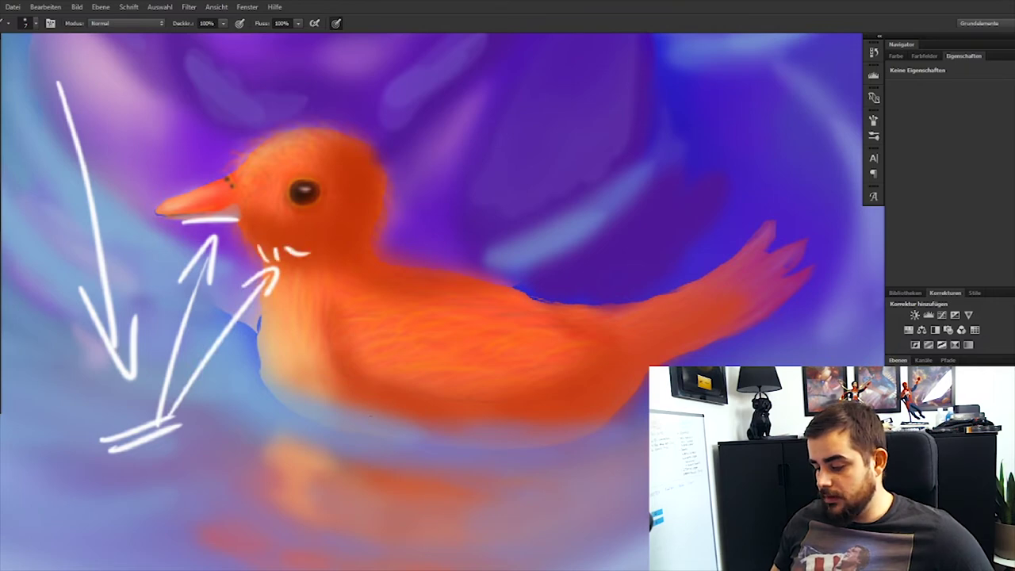
left_click_drag(341, 383, 448, 418)
mouse_move(630, 373)
left_mouse_down()
mouse_move(741, 319)
mouse_move(756, 283)
left_mouse_up()
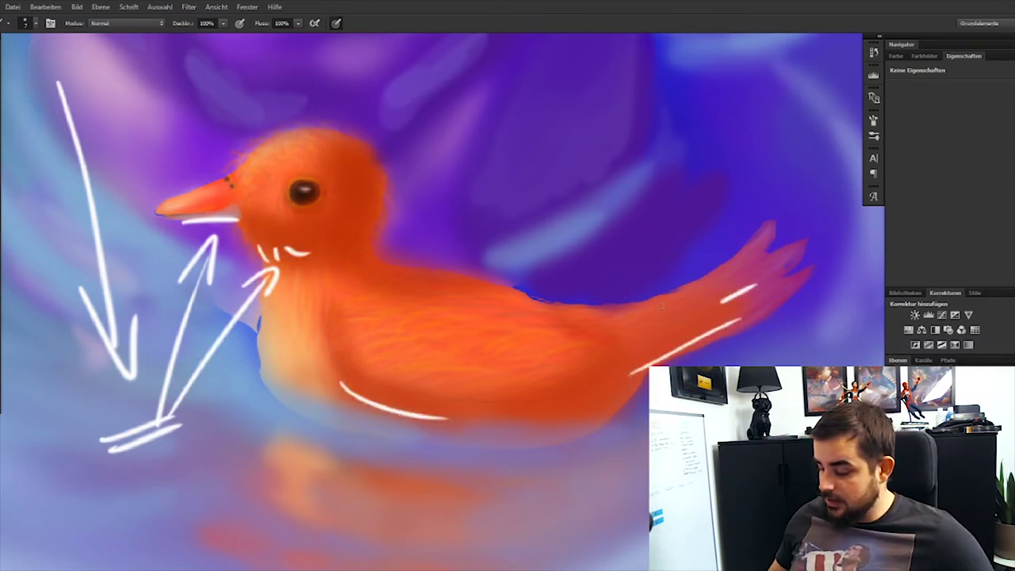
Draw white arrows showing light hitting the pool rim and bouncing onto the figure's tail.
mouse_move(517, 193)
left_mouse_down()
mouse_move(525, 476)
mouse_move(549, 487)
mouse_move(567, 277)
mouse_move(505, 365)
mouse_move(543, 358)
left_mouse_up()
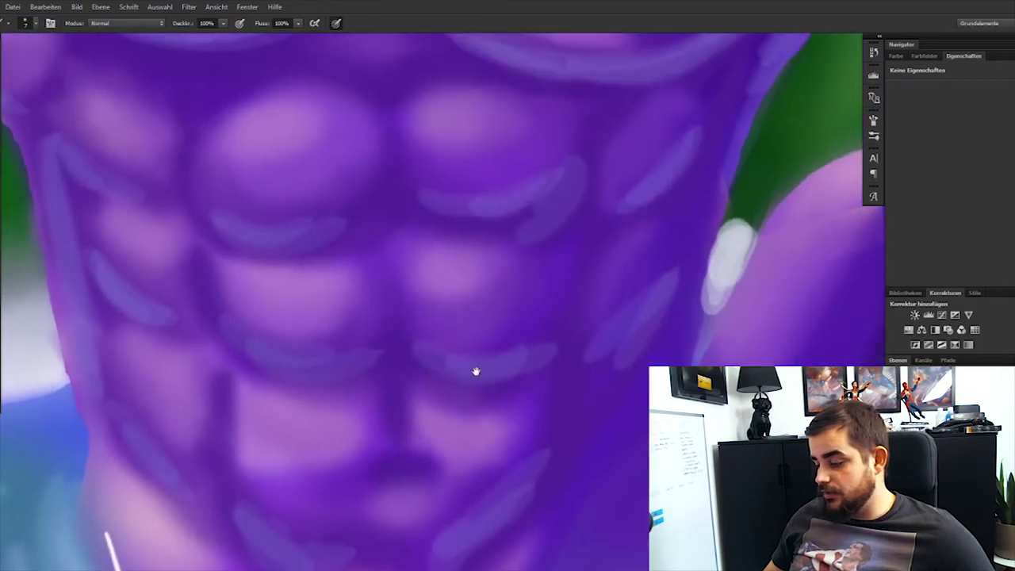
scroll(494, 377, "up", 2)
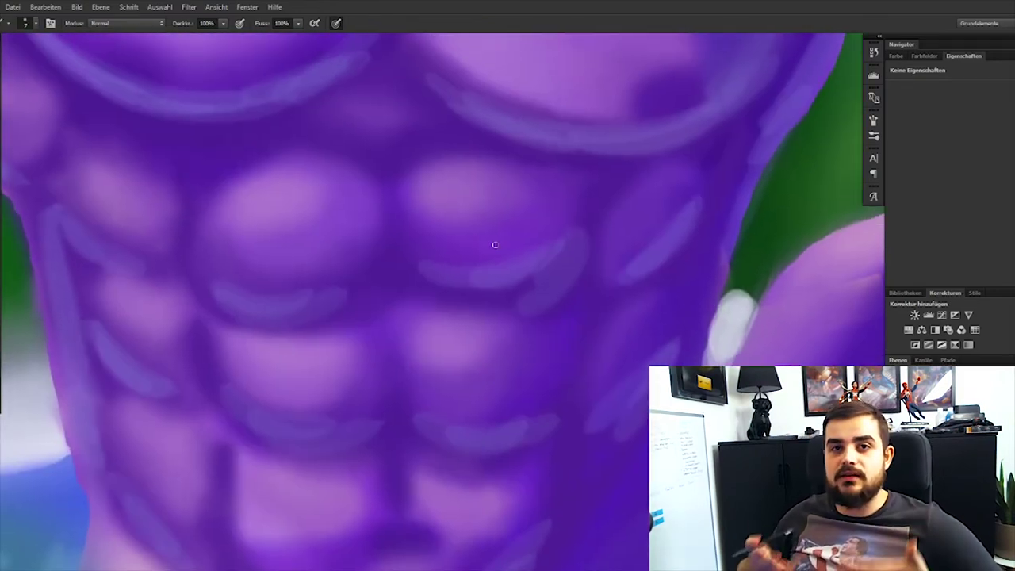
key("h")
left_click_drag(494, 245, 380, 281)
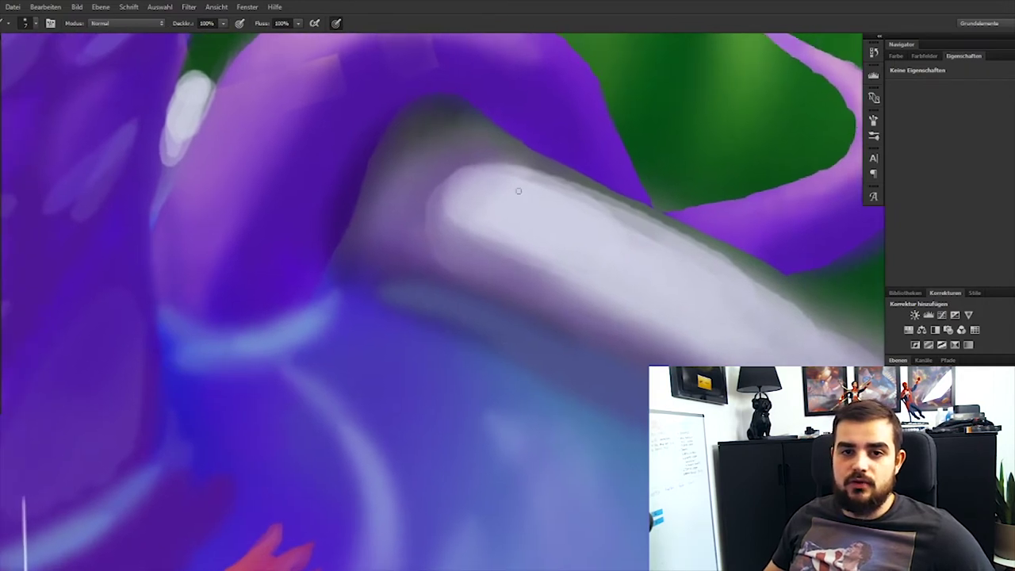
mouse_move(491, 54)
left_mouse_down()
mouse_move(519, 202)
mouse_move(546, 238)
left_mouse_up()
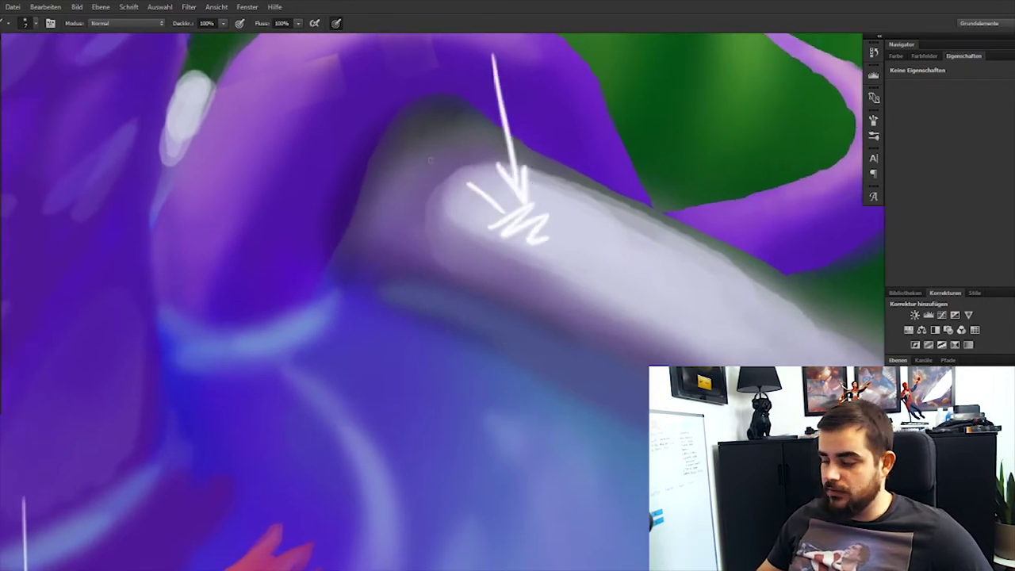
left_click_drag(501, 210, 361, 124)
left_click_drag(369, 159, 385, 119)
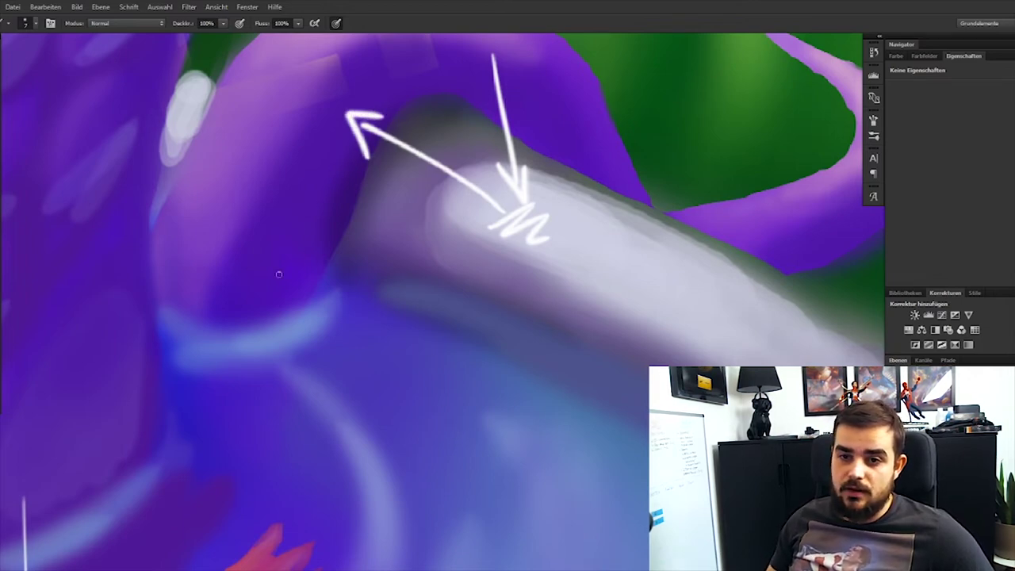
Undo the white arrows and marks drawn over the painting.
mouse_move(279, 274)
left_mouse_down()
mouse_move(459, 363)
mouse_move(537, 369)
mouse_move(496, 380)
mouse_move(542, 297)
left_mouse_up()
key("ctrl+alt+z")
key("ctrl+alt+z")
key("ctrl+alt+z")
key("ctrl+alt+z")
key("ctrl+alt+z")
key("ctrl+alt+z")
key("ctrl+alt+z")
key("ctrl+alt+z")
key("ctrl+alt+z")
key("ctrl+alt+z")
key("ctrl+alt+z")
key("ctrl+alt+z")
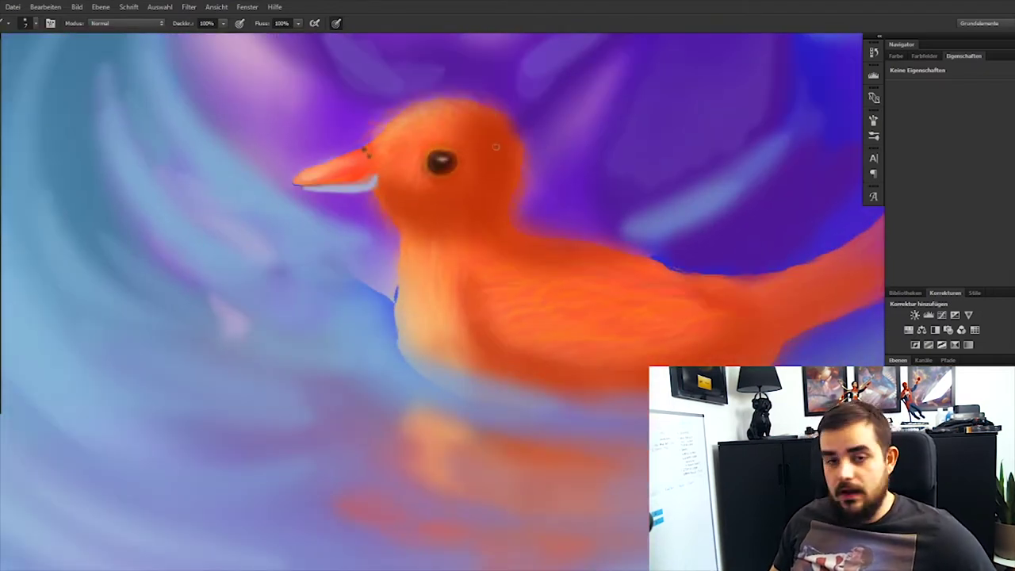
Set the brush opacity to 40% and paint a pale blue reflection in the lower part of the duck's eye.
key("4")
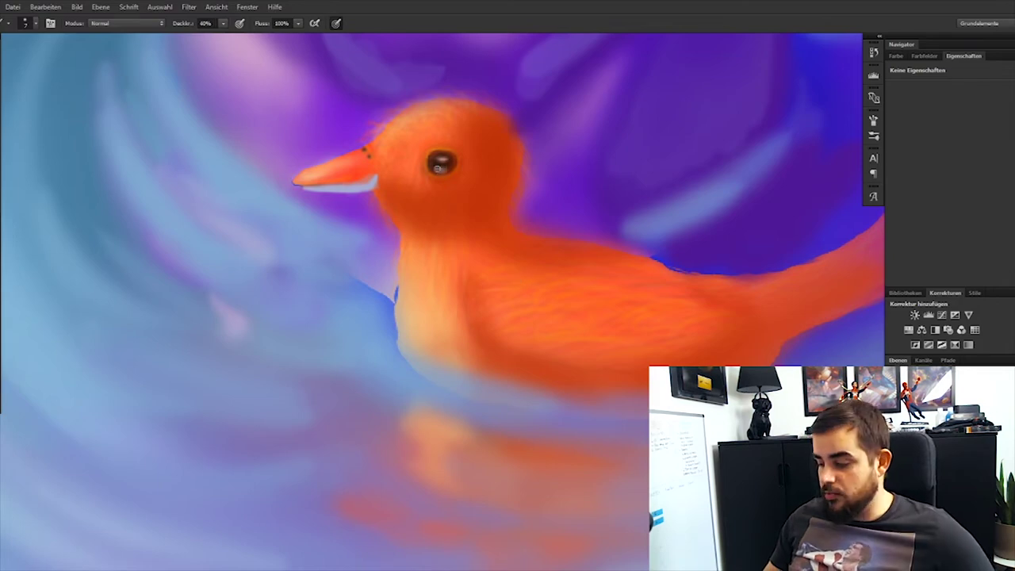
left_click_drag(562, 274, 410, 310)
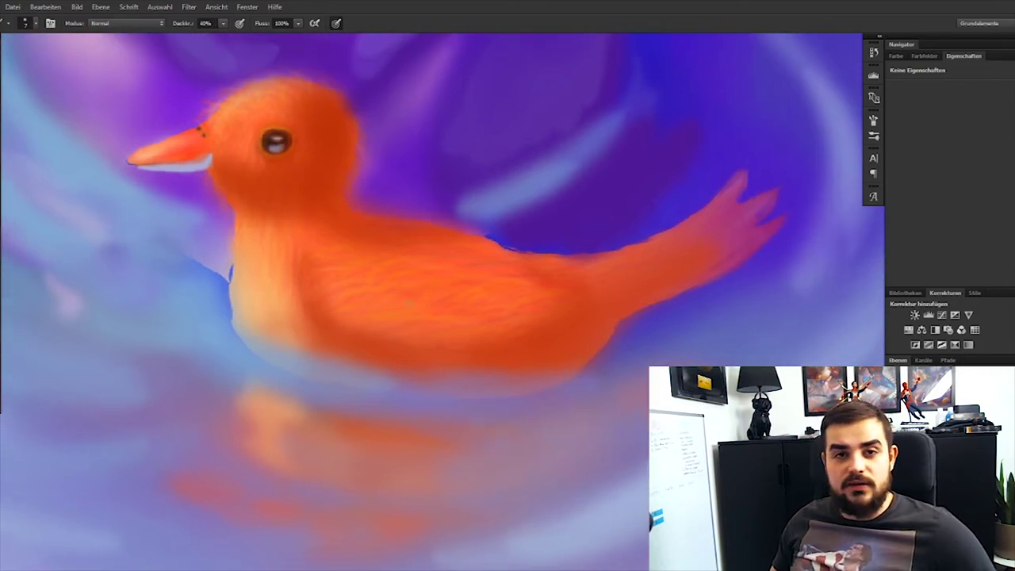
left_click_drag(427, 312, 426, 288)
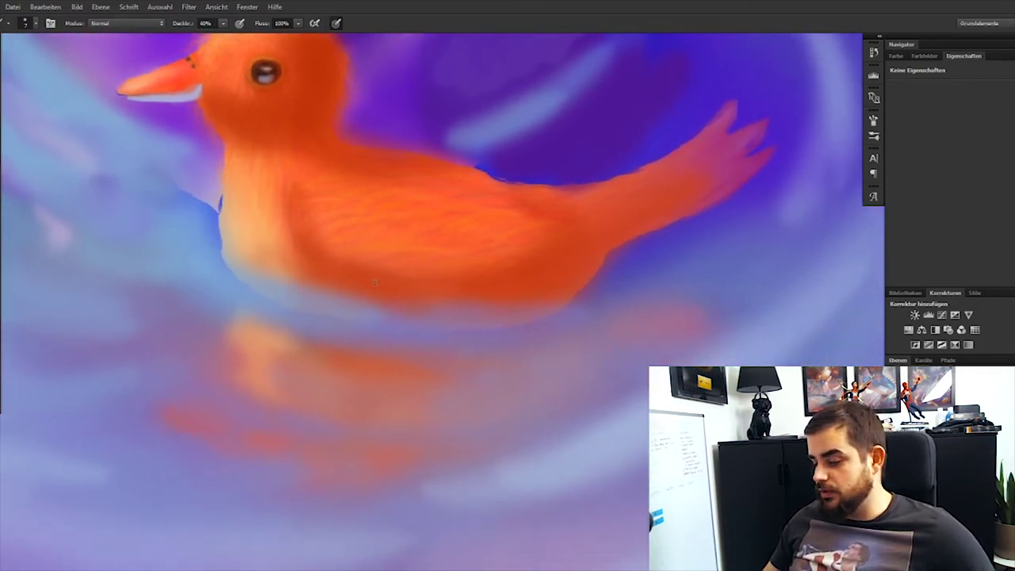
Change the brush and, at 20% opacity, paint pale feathery reflected light along the wing's lower edge and beneath the duck's head.
right_click(449, 315)
key("Return")
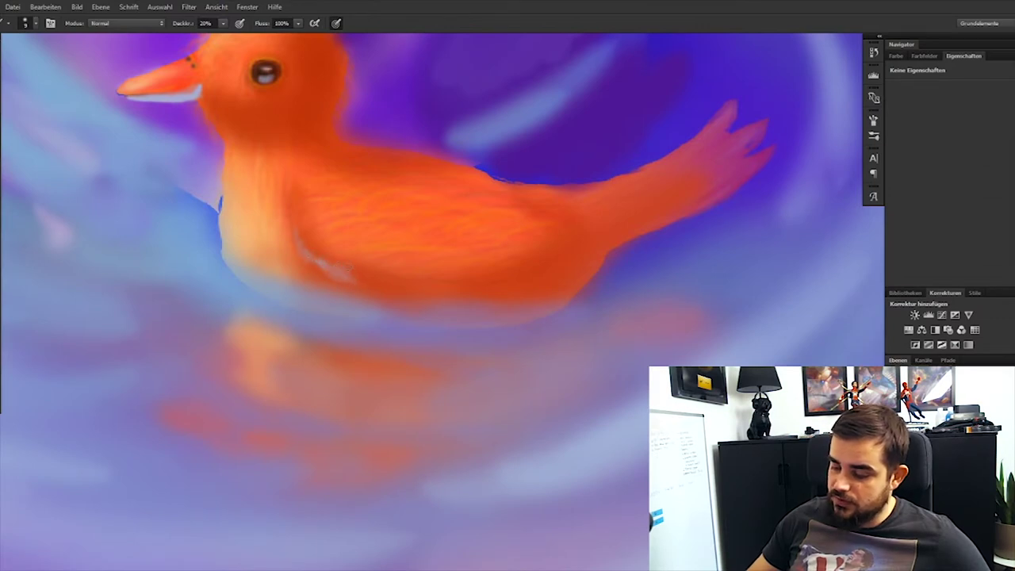
mouse_move(402, 275)
left_mouse_down()
mouse_move(474, 280)
mouse_move(511, 277)
left_mouse_up()
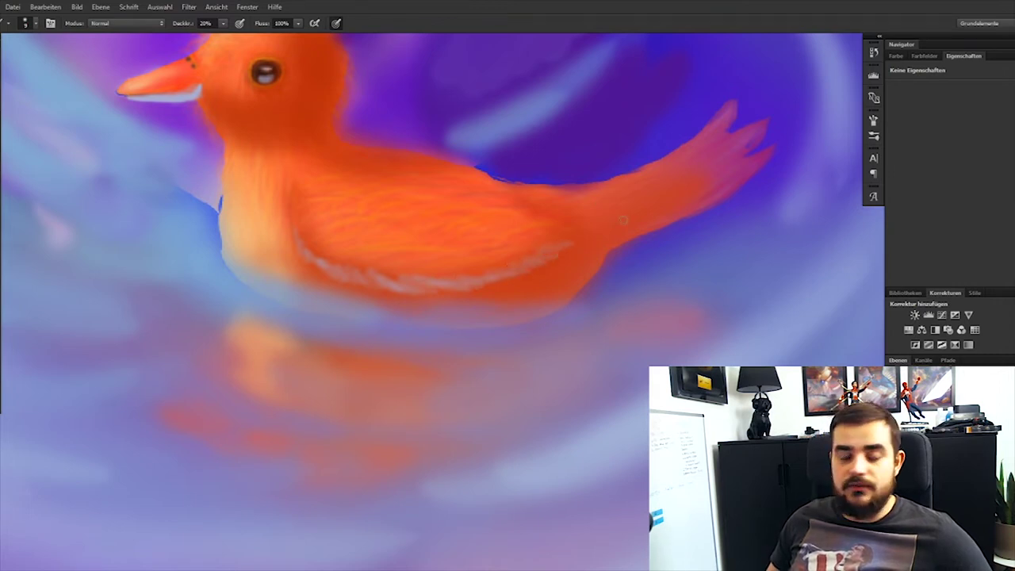
mouse_move(307, 261)
left_mouse_down()
mouse_move(334, 283)
mouse_move(380, 291)
left_mouse_up()
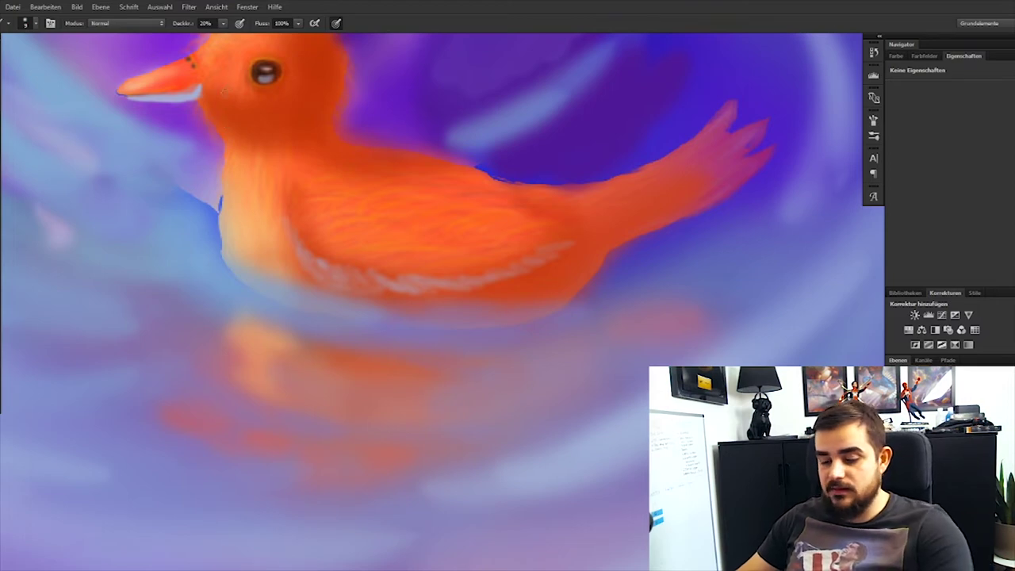
mouse_move(230, 131)
left_mouse_down()
mouse_move(253, 120)
mouse_move(310, 119)
left_mouse_up()
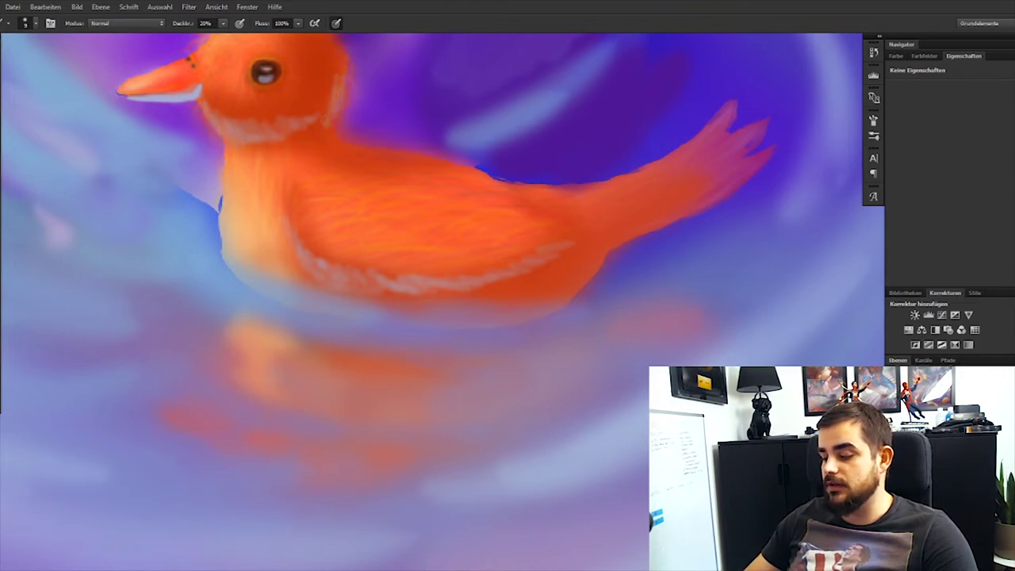
Paint pale reflected light along the underside of the duck's tail and the rear edge of its belly at 20% opacity.
mouse_move(684, 192)
left_mouse_down()
mouse_move(621, 243)
mouse_move(718, 197)
mouse_move(738, 169)
mouse_move(688, 200)
mouse_move(713, 177)
mouse_move(767, 156)
mouse_move(544, 291)
mouse_move(599, 247)
mouse_move(558, 291)
mouse_move(599, 256)
left_mouse_up()
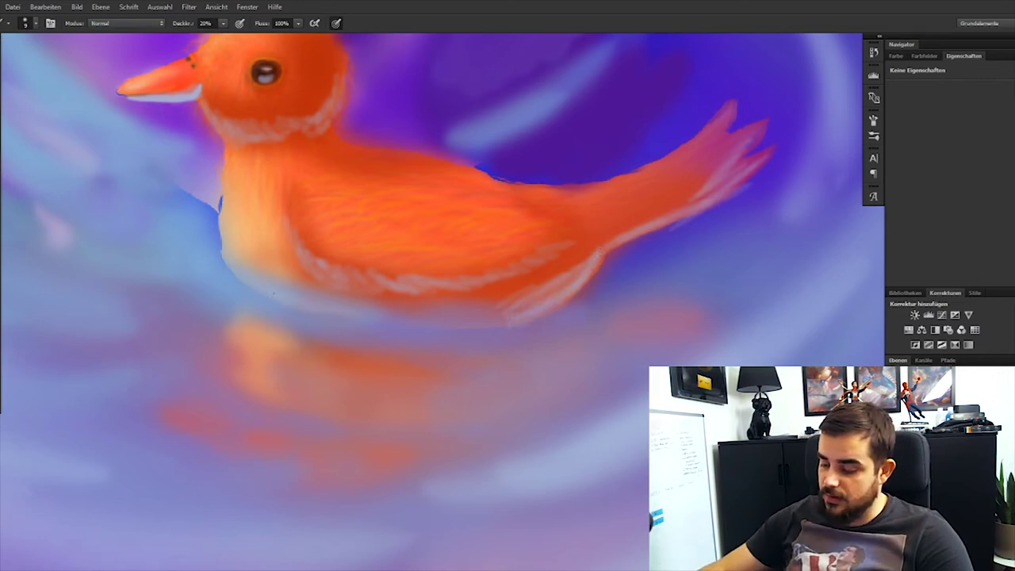
key("ctrl+0")
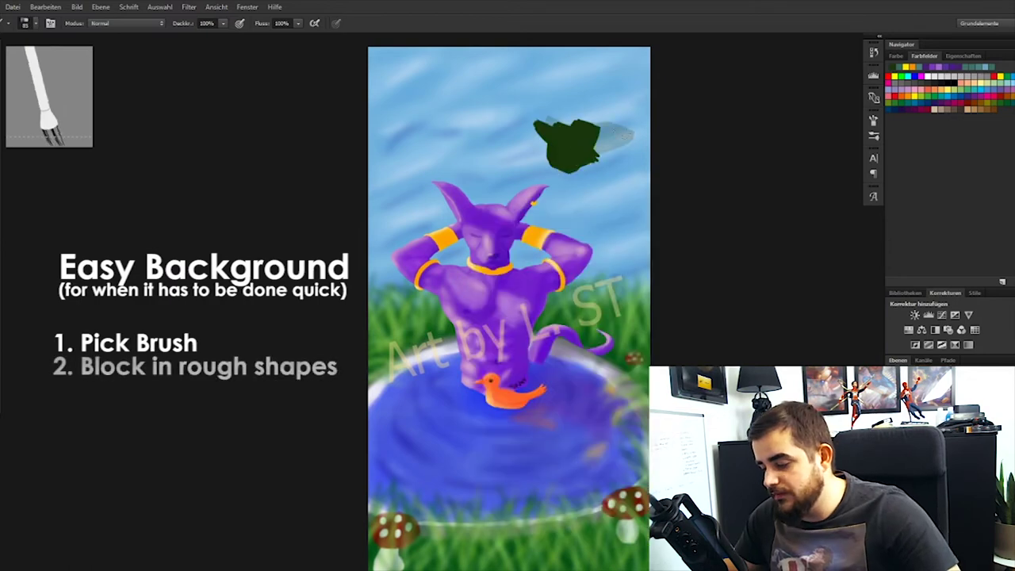
Block in rough dark green tree foliage and bushes around the figure, and a forked dark brown tree trunk.
mouse_move(616, 140)
left_mouse_down()
mouse_move(642, 75)
mouse_move(603, 186)
mouse_move(630, 166)
left_mouse_up()
mouse_move(388, 146)
left_mouse_down()
mouse_move(371, 220)
mouse_move(406, 232)
mouse_move(388, 208)
mouse_move(393, 231)
mouse_move(432, 267)
mouse_move(430, 245)
mouse_move(444, 248)
mouse_move(402, 259)
mouse_move(582, 267)
mouse_move(367, 284)
mouse_move(444, 308)
left_mouse_up()
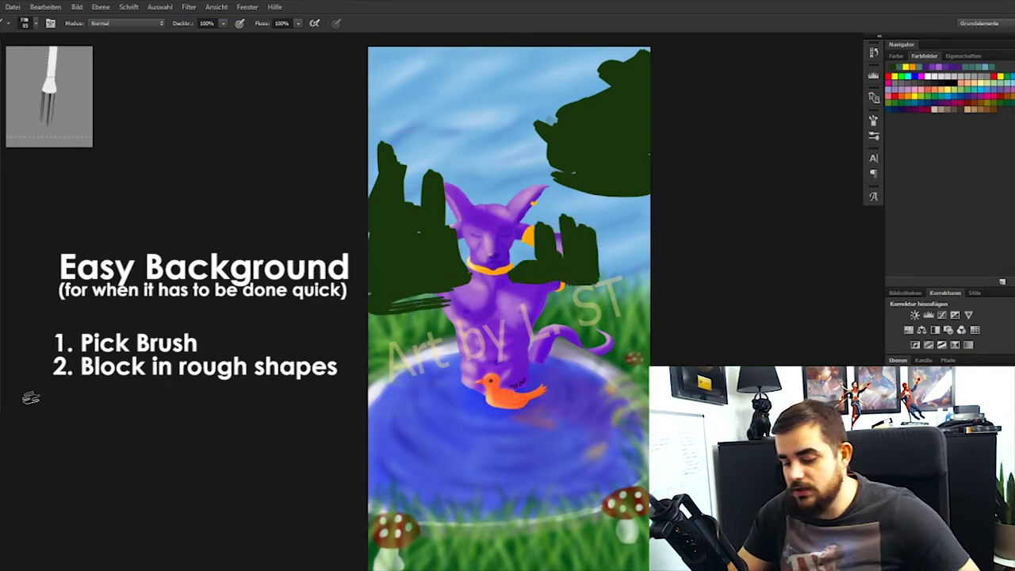
left_click(3, 362)
left_click(150, 262)
left_click(130, 237)
left_click(267, 127)
mouse_move(591, 162)
left_mouse_down()
mouse_move(638, 286)
mouse_move(654, 287)
left_mouse_up()
Set the foreground colour to light green 9cb76c and dab rough highlights over the tree's foliage.
left_click(4, 362)
left_click(150, 241)
left_click(55, 173)
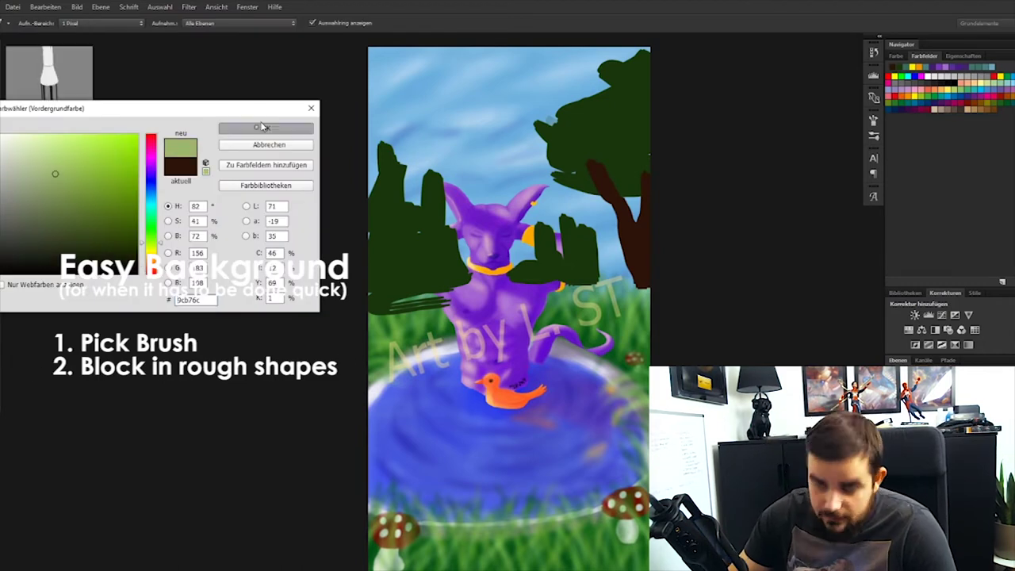
left_click(264, 127)
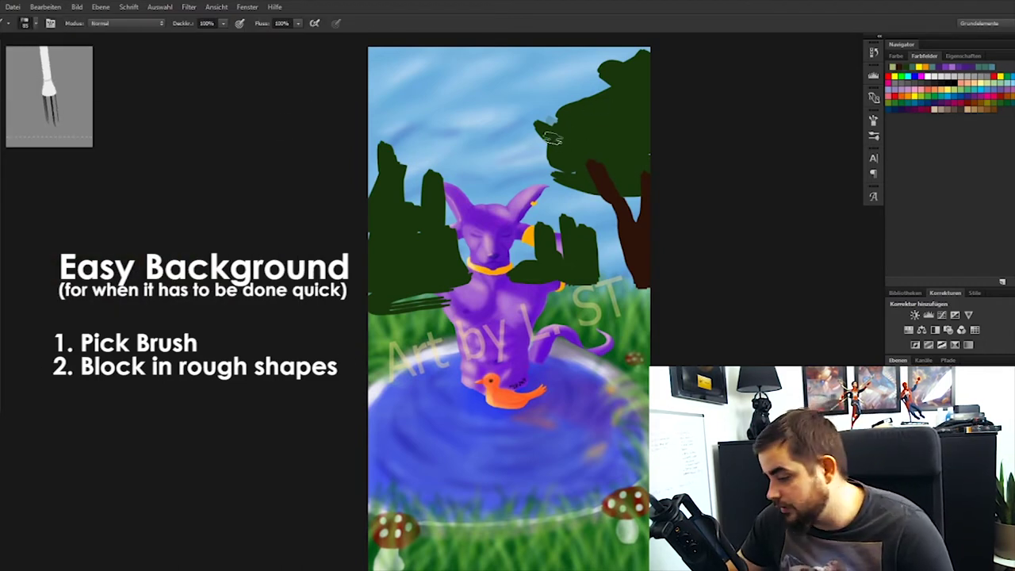
mouse_move(552, 138)
left_mouse_down()
mouse_move(570, 127)
mouse_move(607, 133)
mouse_move(646, 113)
mouse_move(547, 182)
left_mouse_up()
Set the foreground colour to a muted teal and paint rough lighter strokes over the bushes on both sides of the figure.
left_click(151, 207)
left_click(84, 214)
left_click(265, 127)
mouse_move(388, 155)
left_mouse_down()
mouse_move(373, 210)
mouse_move(401, 208)
mouse_move(399, 224)
mouse_move(420, 230)
mouse_move(376, 262)
mouse_move(397, 281)
left_mouse_up()
left_click_drag(547, 274, 591, 258)
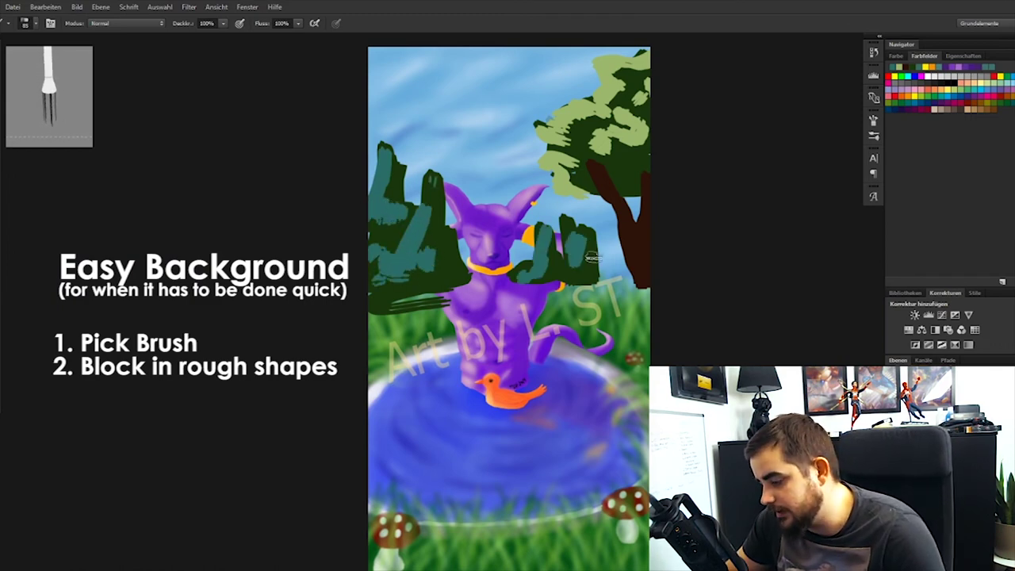
Choose a darker green and paint shadow strokes into the tree's lower foliage and around the top of the trunk.
left_click(7, 356)
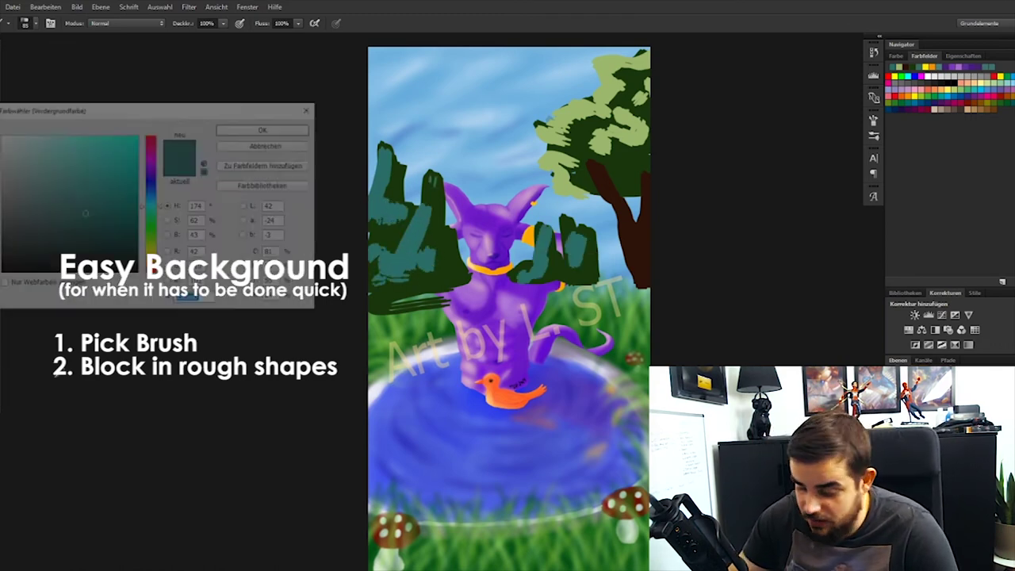
left_click(116, 254)
left_click(265, 128)
mouse_move(583, 190)
left_mouse_down()
mouse_move(618, 168)
mouse_move(661, 170)
left_mouse_up()
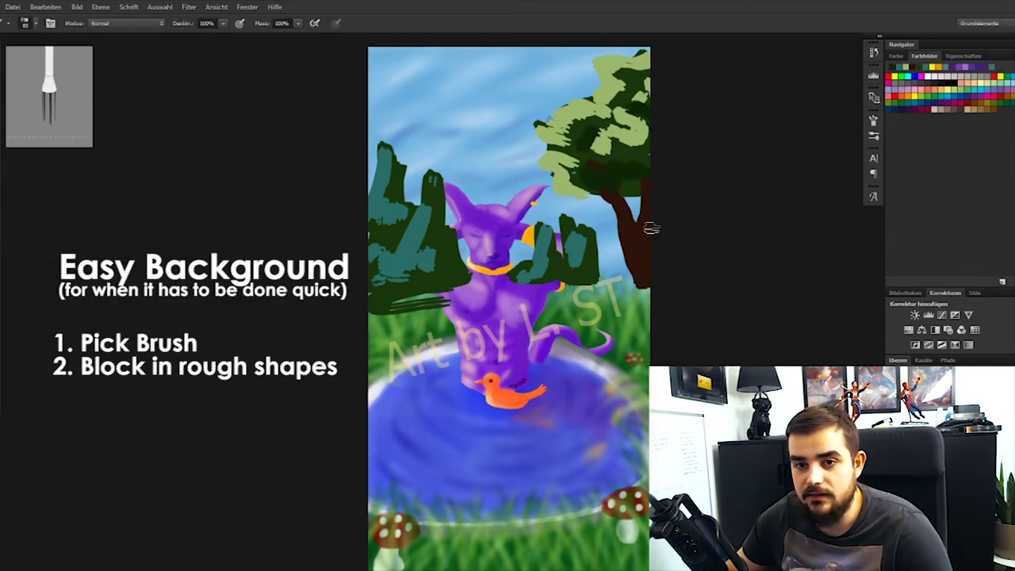
Blur the blocked-in tree and bushes into a soft, out-of-focus background.
left_click(189, 6)
left_click(216, 19)
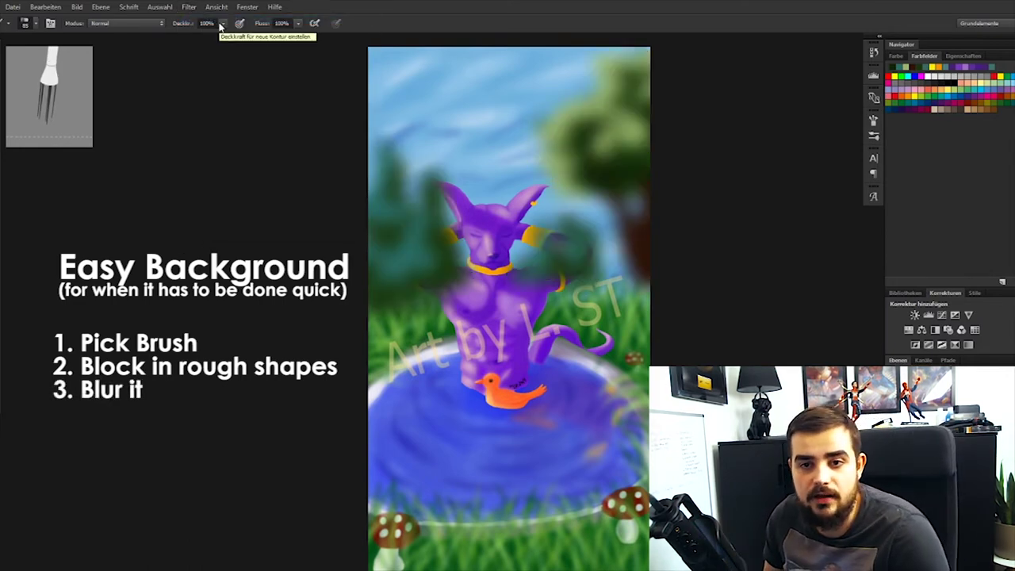
mouse_move(456, 242)
left_mouse_down()
mouse_move(436, 250)
mouse_move(433, 269)
mouse_move(468, 284)
mouse_move(425, 293)
mouse_move(454, 325)
left_mouse_up()
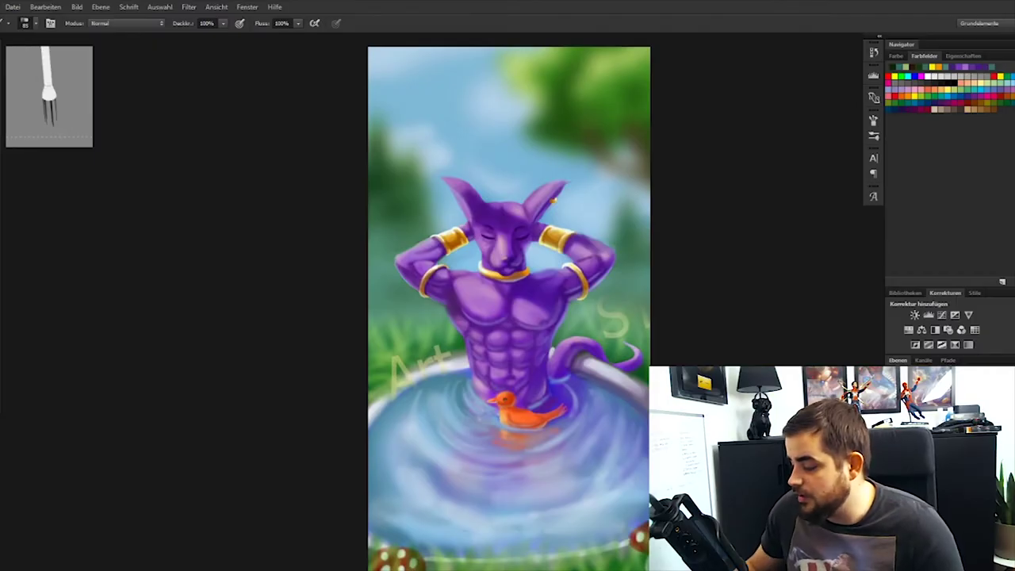
Preview the detailed version of the painting in grayscale to check its values.
key("ctrl+y")
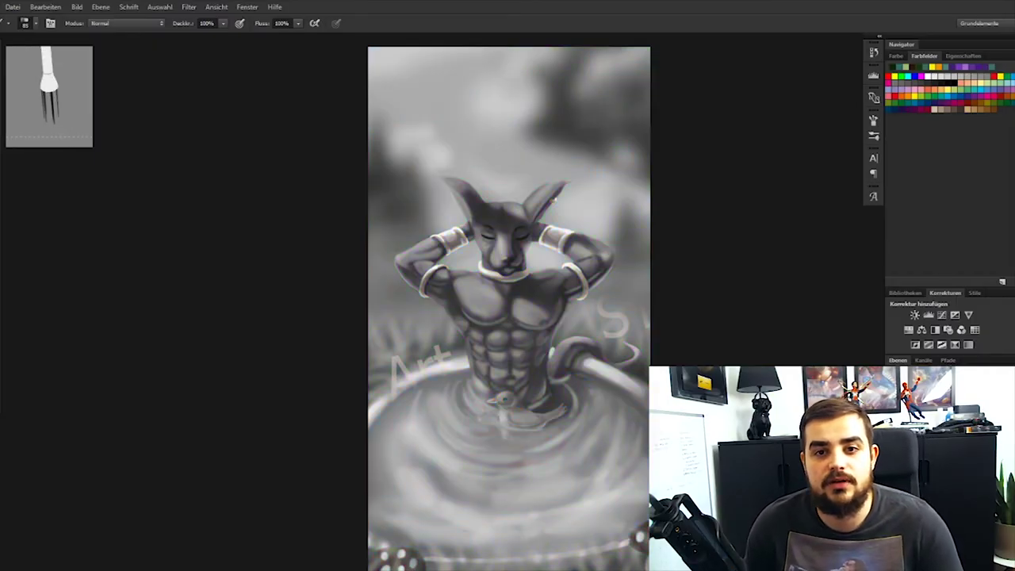